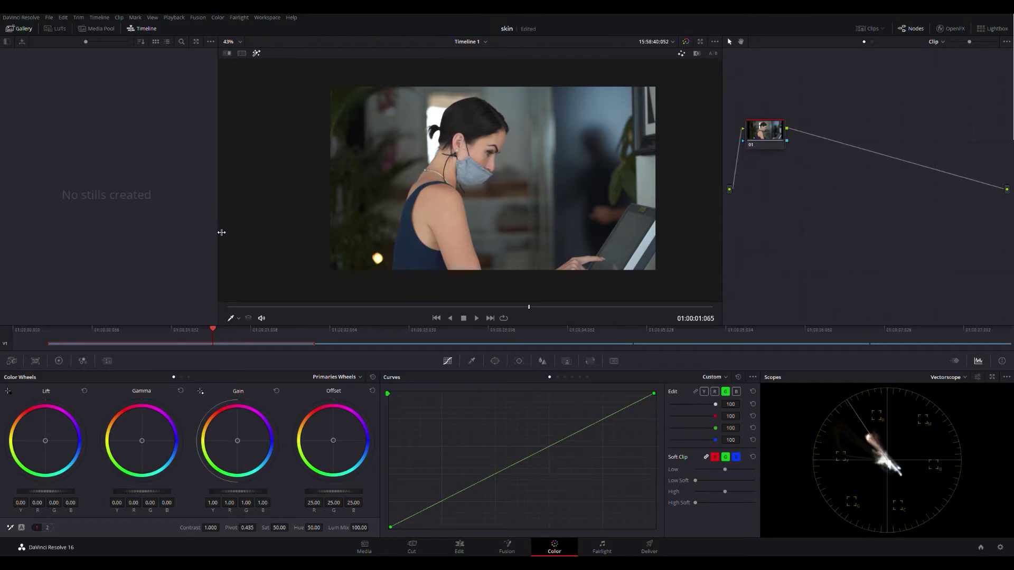
Move the playhead to 01:00:02:003 in the first clip and add a serial node after node 01
left_click_drag(218, 230, 265, 240)
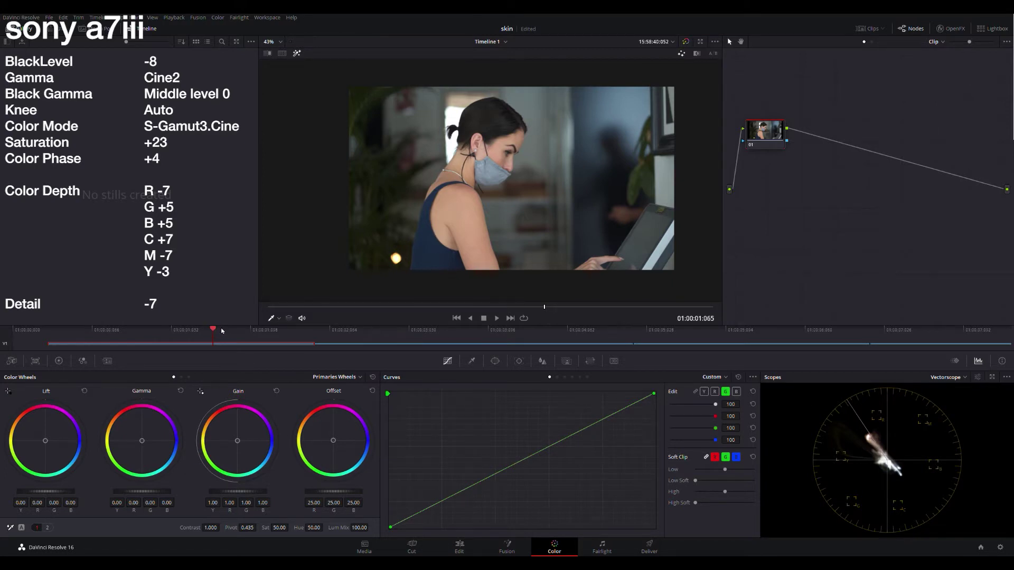
left_click_drag(214, 330, 260, 359)
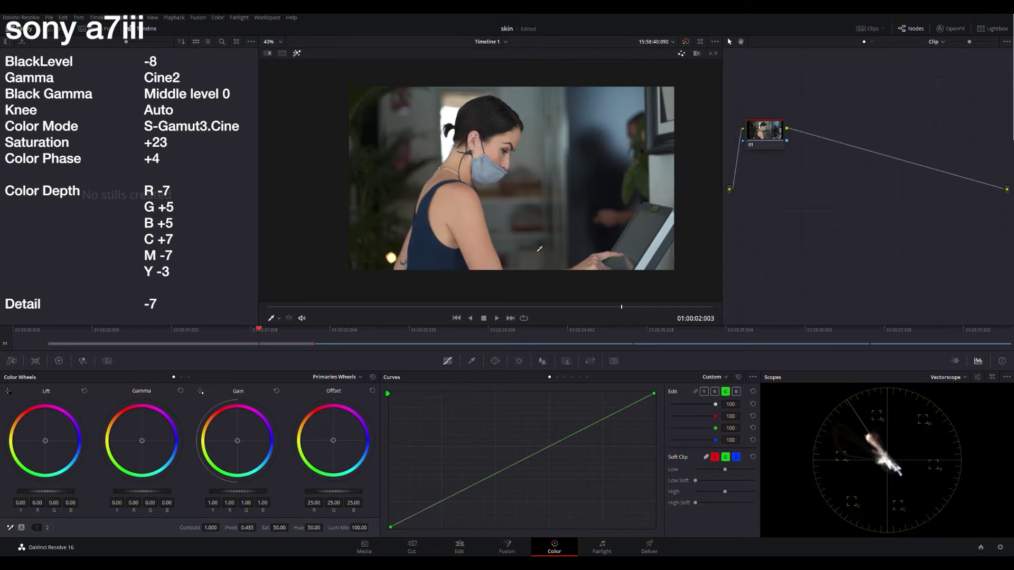
key("alt+s")
Draw a closed curve power window around the woman's shoulder and upper arm, and highlight the isolated skin
scroll(507, 209, "up", 2)
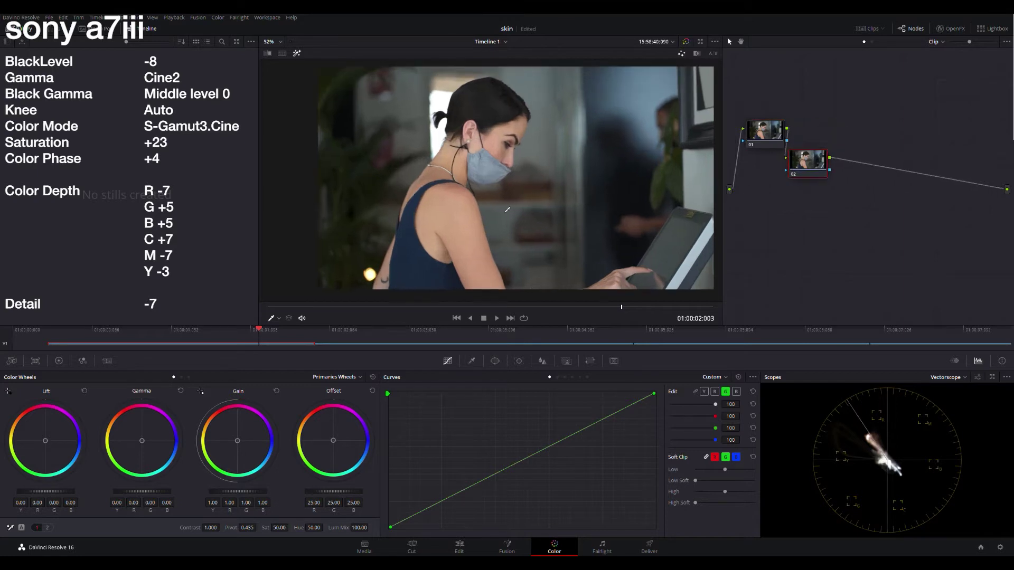
scroll(507, 210, "up", 3)
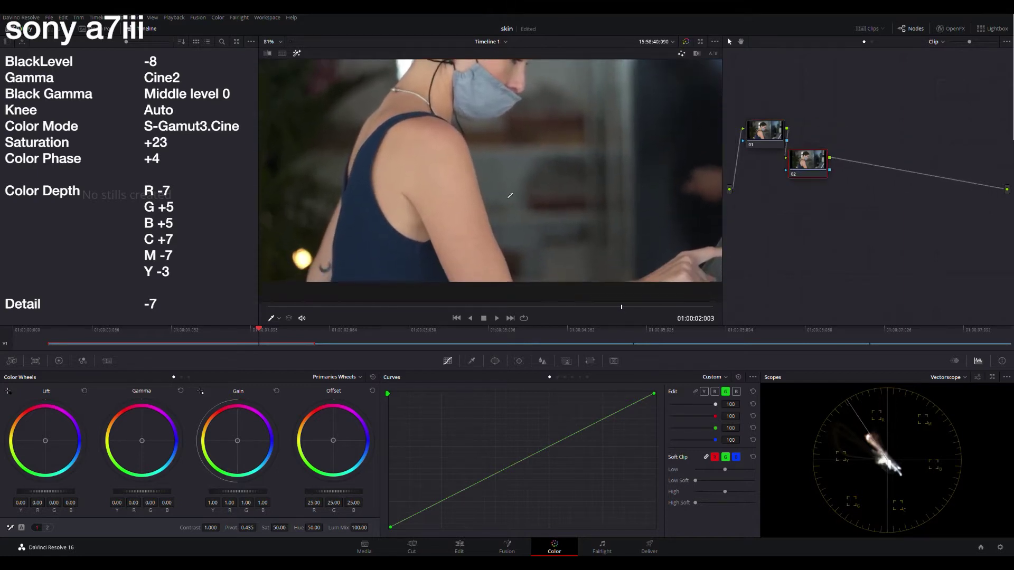
left_click(495, 361)
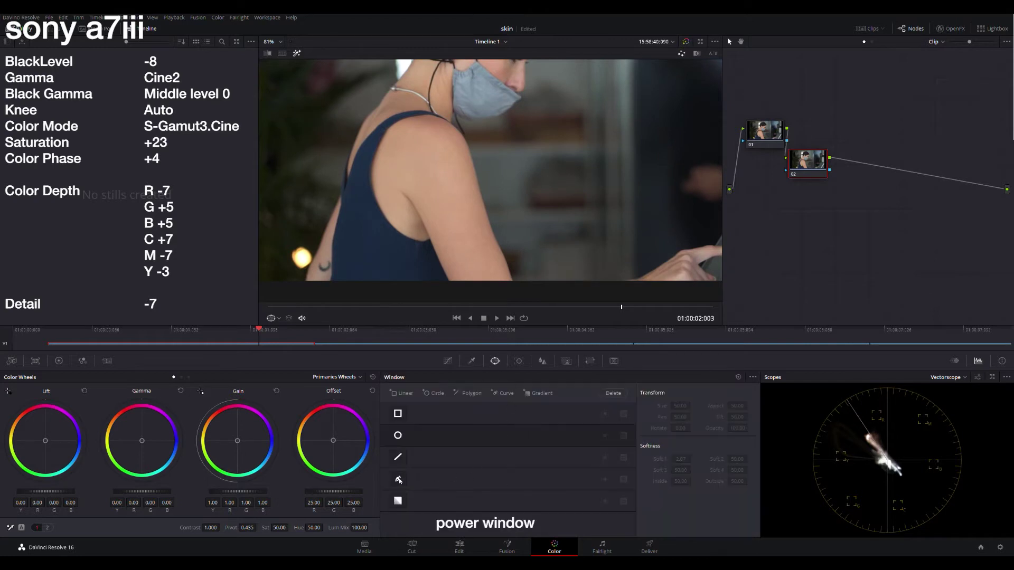
left_click(398, 480)
left_click(438, 123)
left_click(399, 141)
left_click(385, 163)
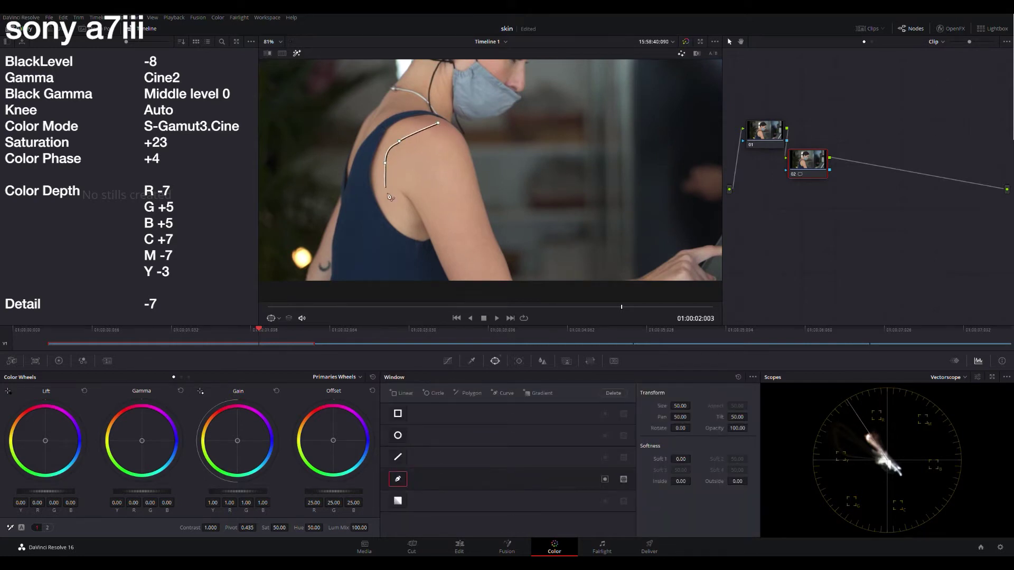
left_click(389, 207)
left_click(417, 226)
left_click(445, 247)
left_click(461, 270)
left_click(489, 239)
left_click(470, 200)
left_click(459, 150)
left_click(439, 123)
left_click(297, 53)
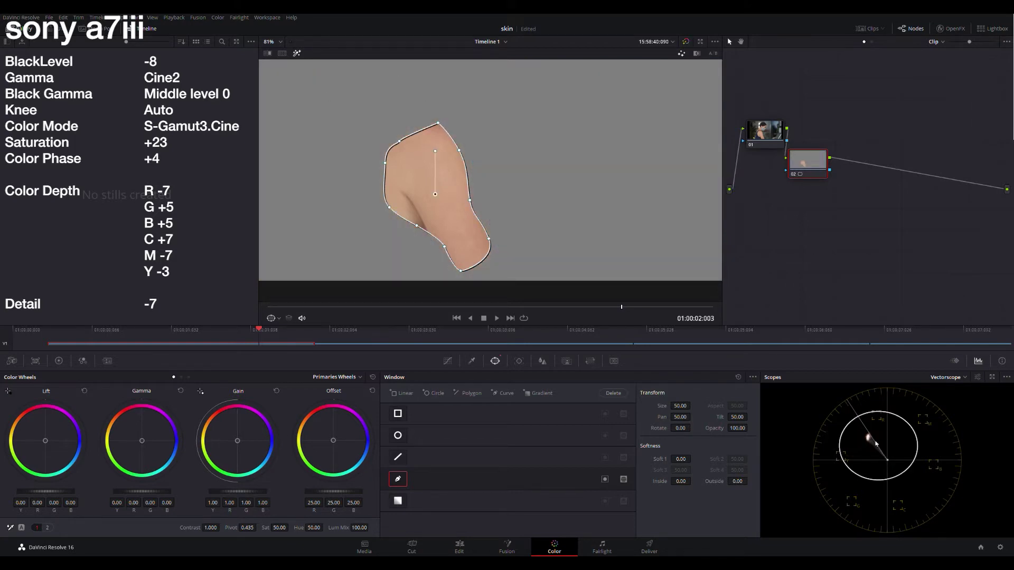
Set the tint of node 02 to 22.00 and turn off its curve window
left_click(47, 527)
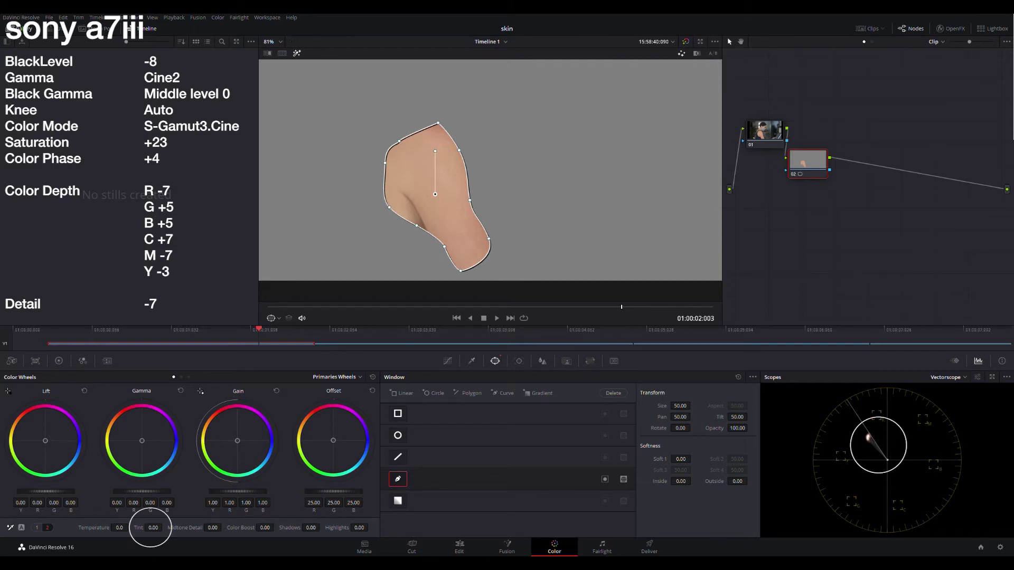
left_click_drag(154, 529, 165, 527)
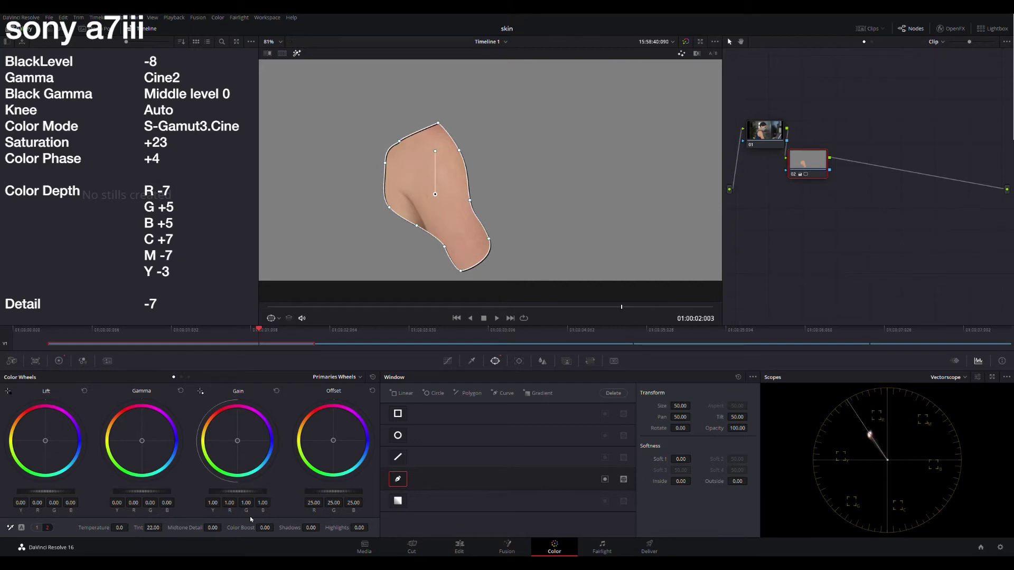
left_click(398, 479)
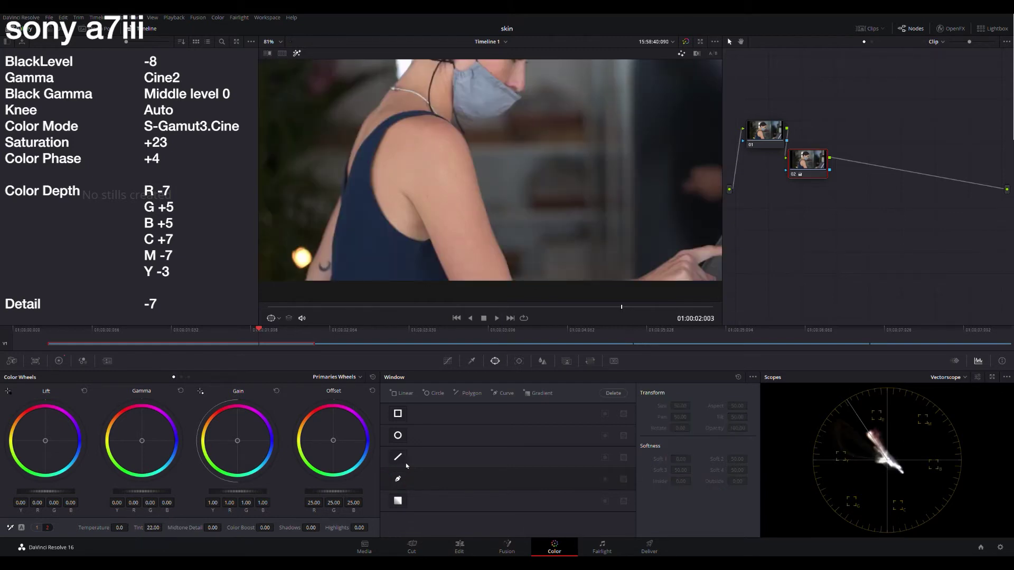
Set the contrast of node 02 on the first clip to 1.070
scroll(574, 138, "down", 3)
left_click_drag(574, 139, 523, 191)
scroll(507, 215, "up", 1)
left_click(37, 527)
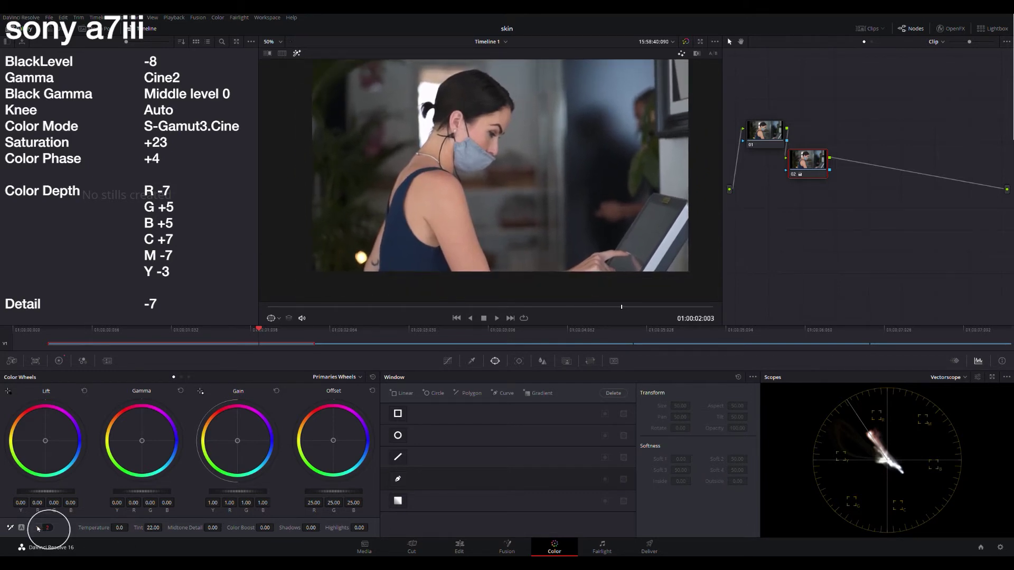
left_click_drag(222, 527, 239, 528)
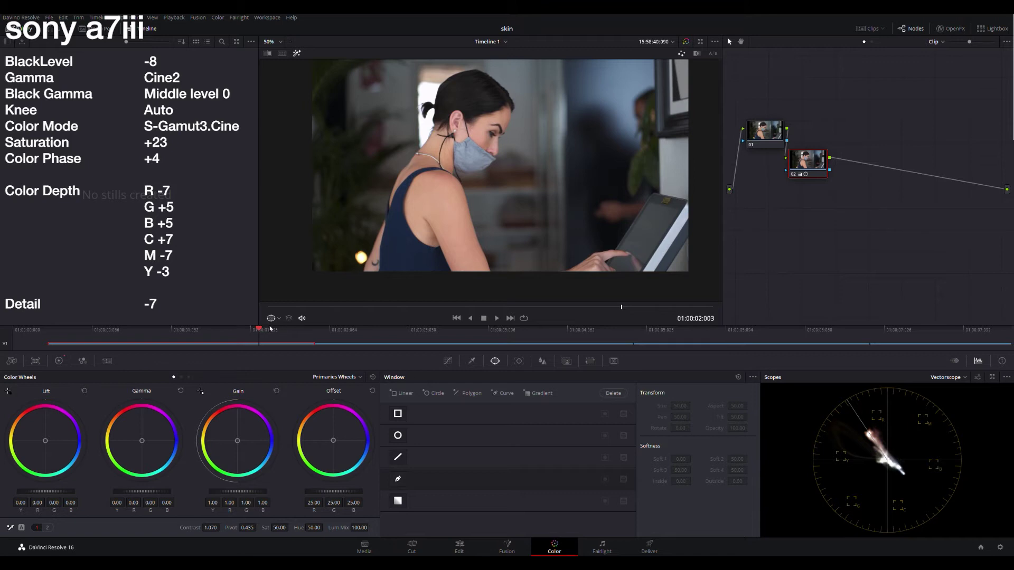
Move to the second clip at 01:00:04:015 and add a serial node
left_click(369, 344)
left_click_drag(368, 344, 517, 346)
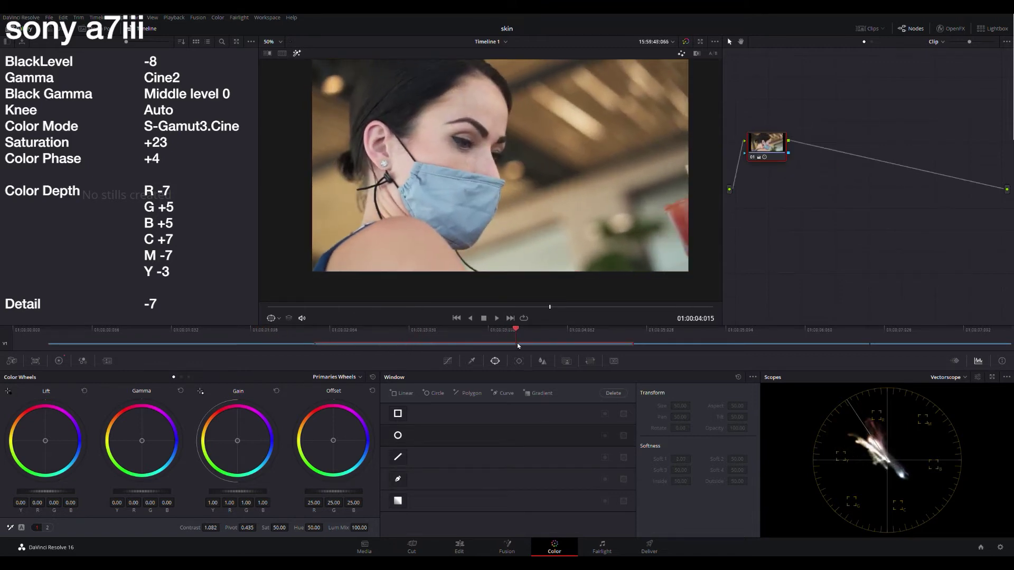
key("alt+s")
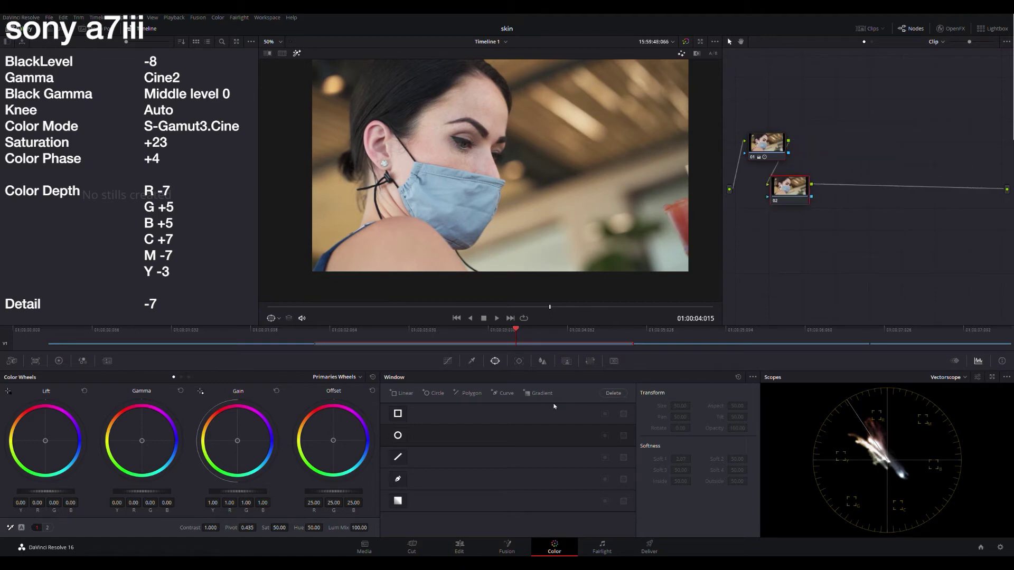
Draw a closed curve window over the forehead and cheek skin, excluding the eye and brow, and refine a point beneath the eye
left_click(398, 479)
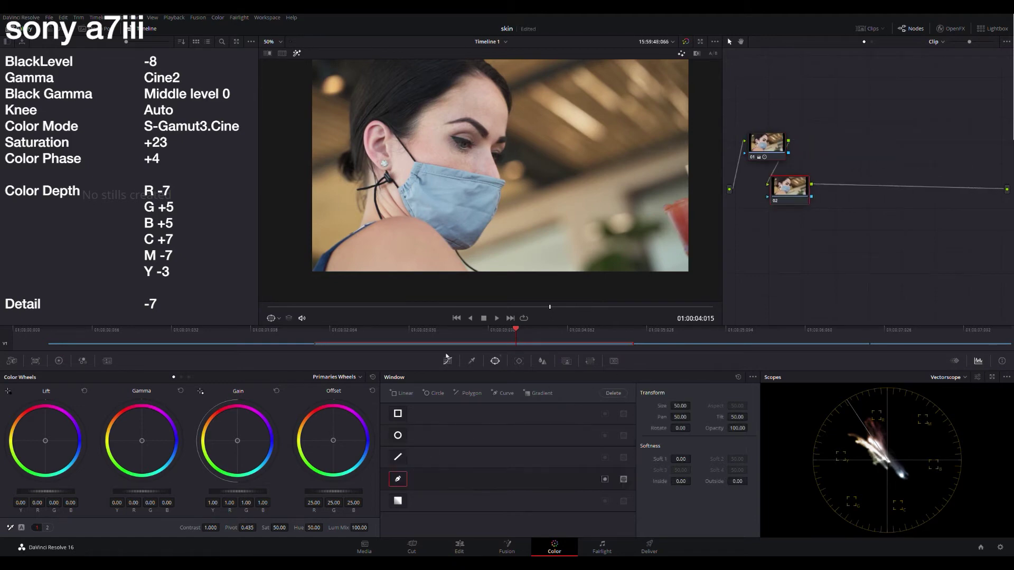
left_click(496, 90)
left_click(474, 84)
left_click(452, 102)
left_click(424, 121)
left_click(416, 151)
left_click(436, 164)
left_click(480, 171)
left_click(487, 167)
left_click(486, 146)
left_click(461, 153)
left_click(443, 148)
left_click(439, 125)
left_click(457, 116)
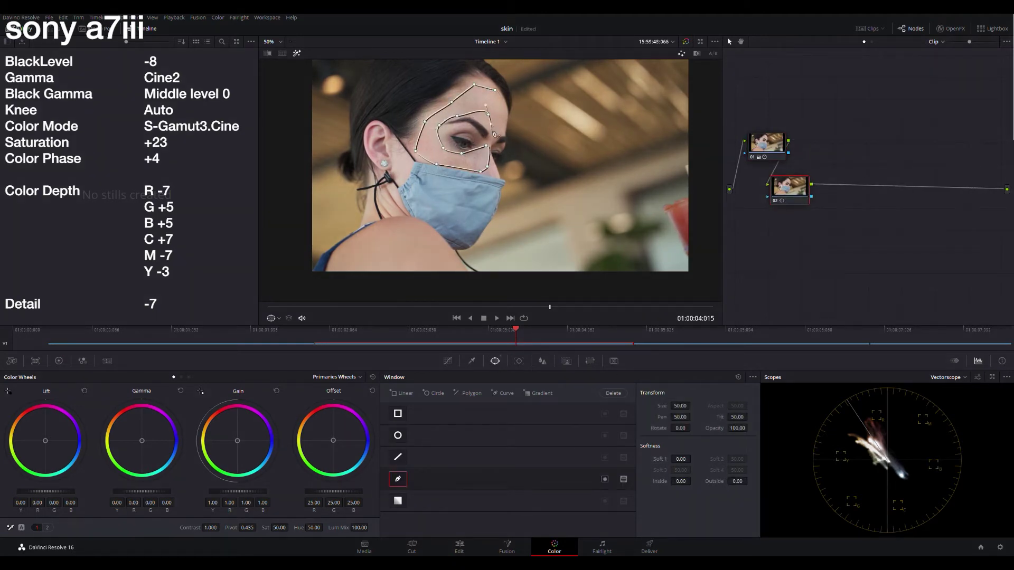
left_click(495, 90)
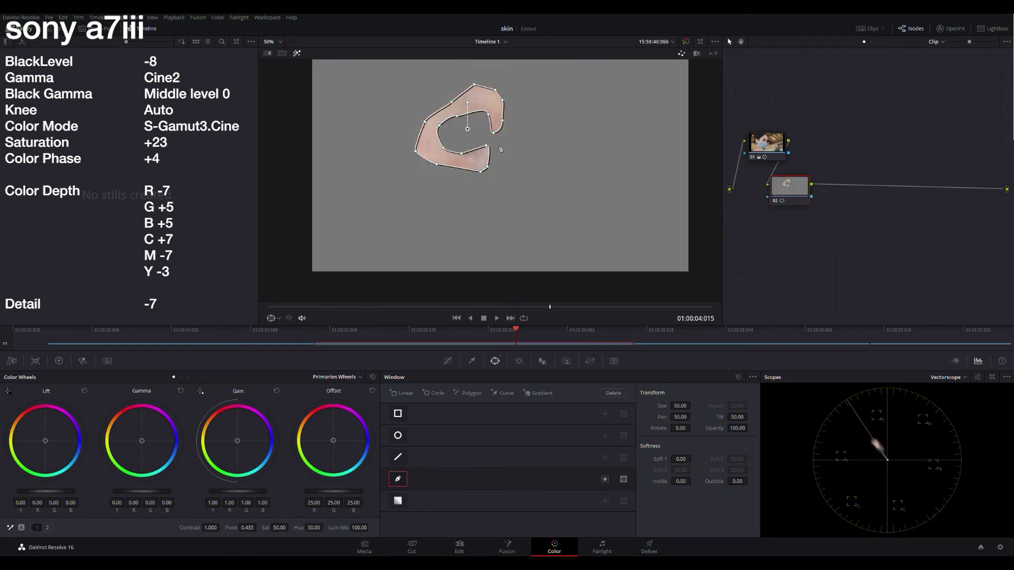
left_click_drag(486, 146, 482, 152)
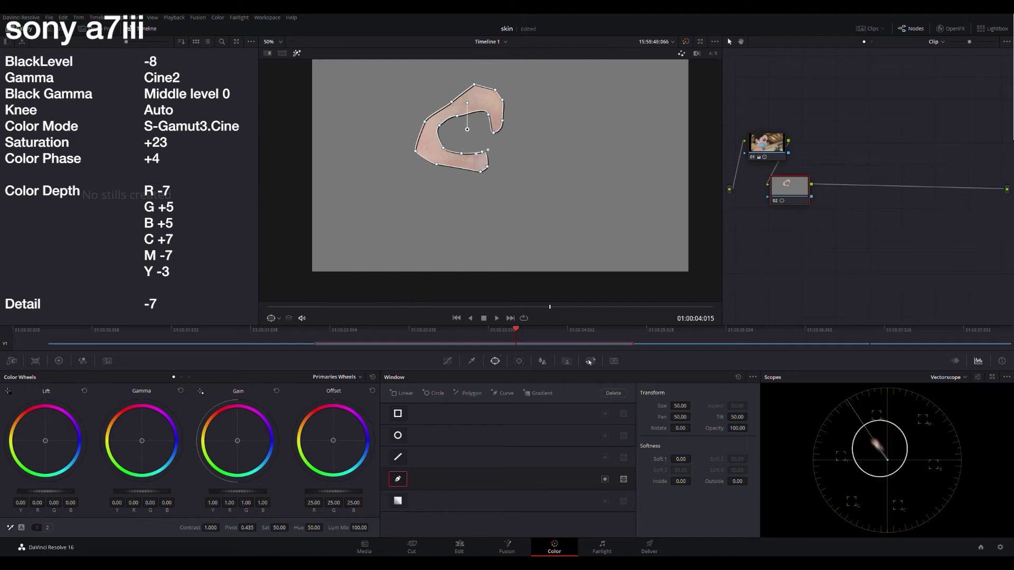
Turn off the face window and set the second clip's new node contrast to 1.110
left_click(398, 479)
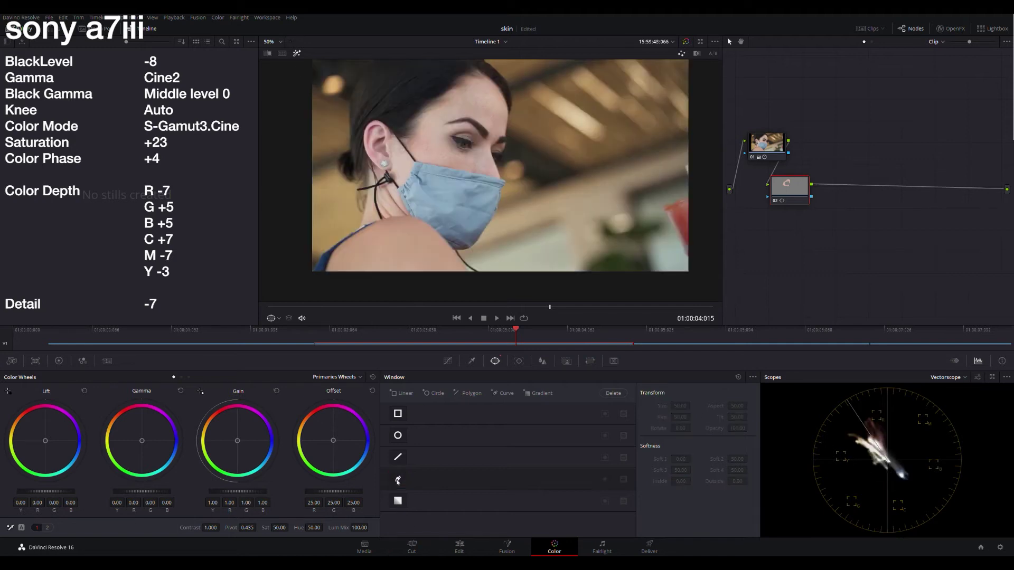
left_click_drag(210, 528, 224, 526)
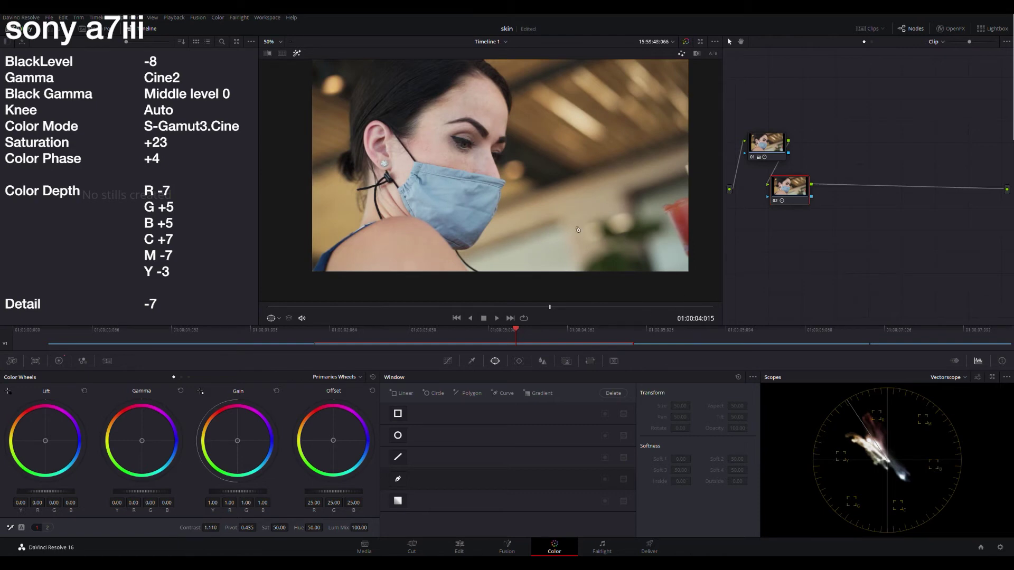
scroll(578, 228, "down", 1)
Move to the third clip at 01:00:06:071 and reset the existing grade on its node
left_click_drag(512, 336, 828, 344)
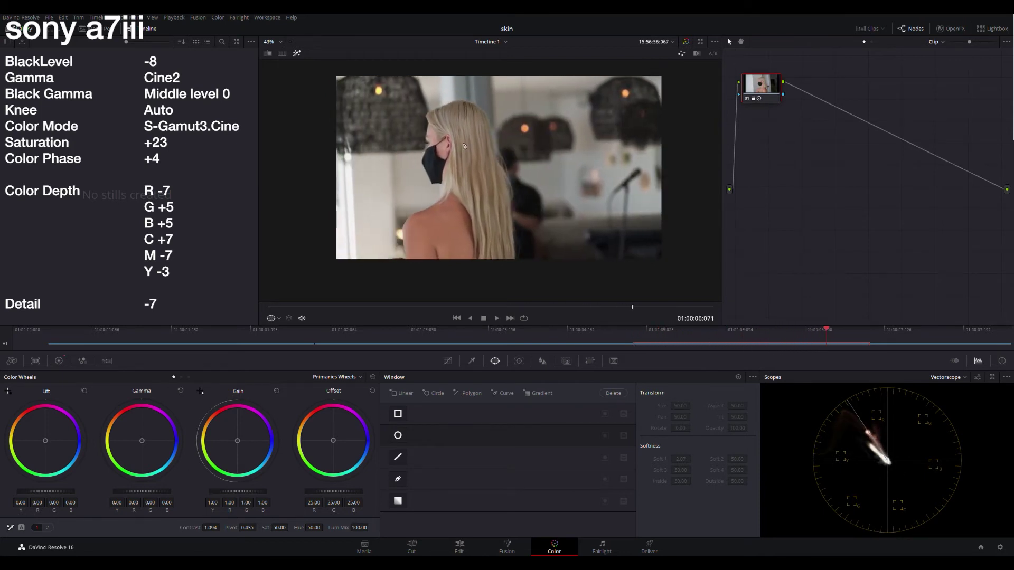
scroll(465, 159, "up", 4)
left_click_drag(452, 276, 463, 219)
scroll(464, 218, "up", 3)
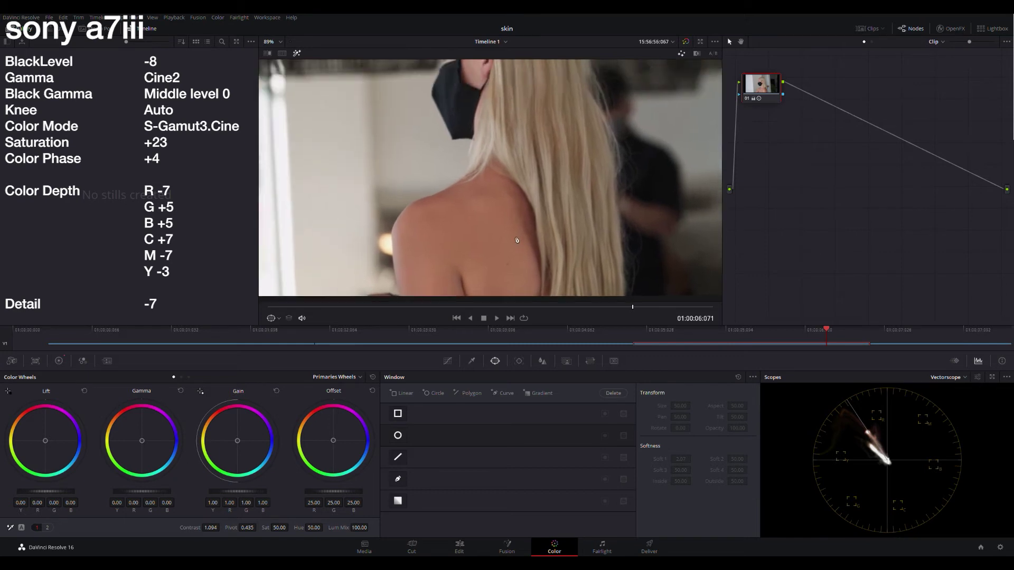
left_click_drag(524, 244, 516, 232)
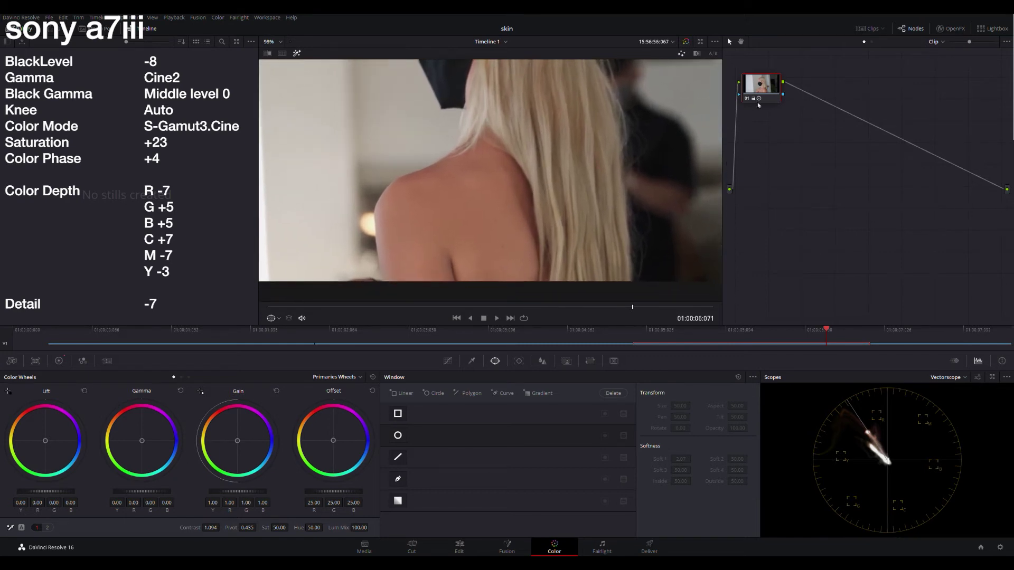
key("shift+Home")
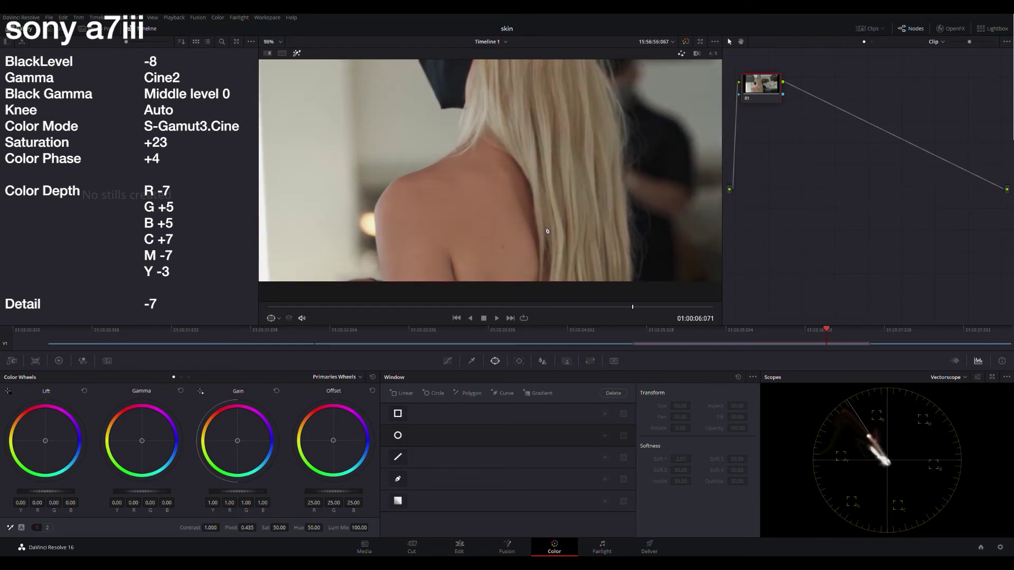
Draw a closed curve window around the blonde woman's bare shoulder and back, and highlight the isolated skin
scroll(502, 208, "up", 2)
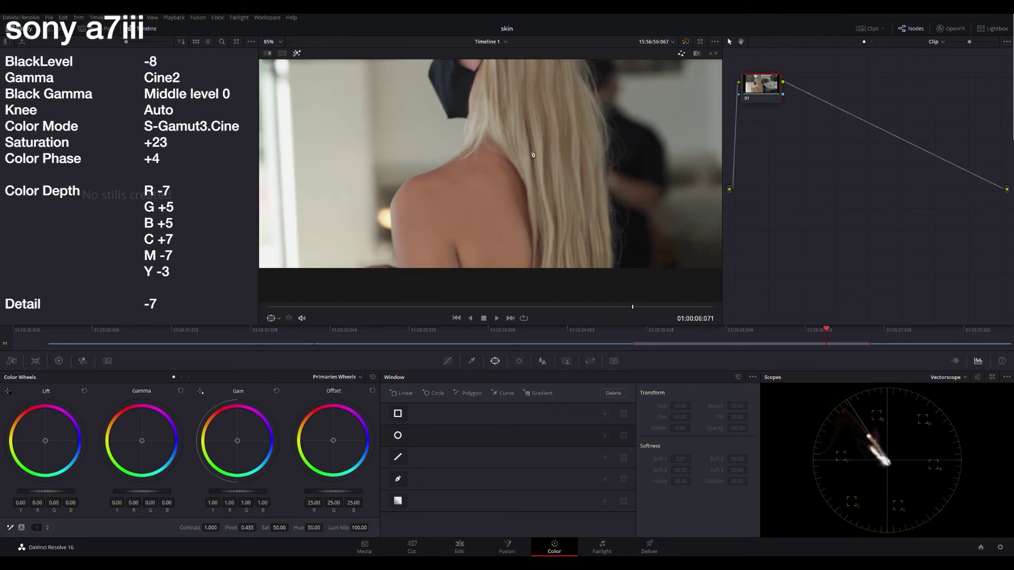
left_click(398, 479)
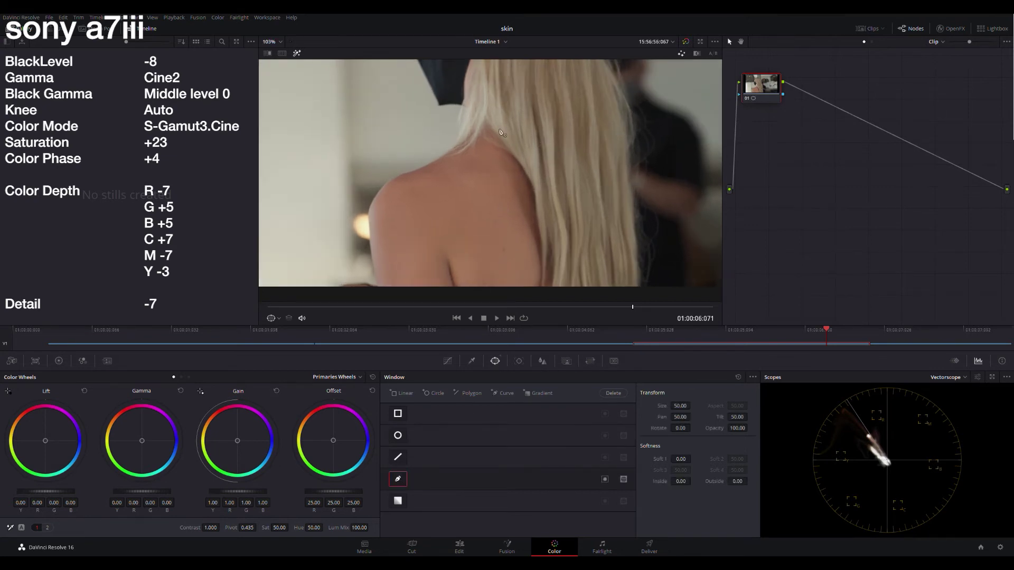
left_click(422, 177)
left_click(381, 217)
left_click(385, 270)
left_click(419, 272)
left_click(464, 268)
left_click(513, 274)
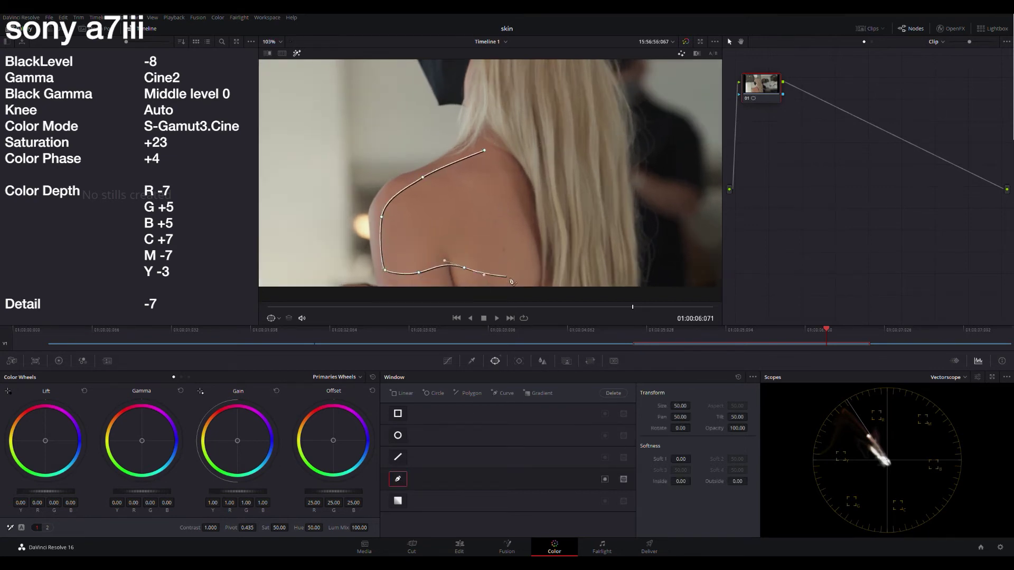
left_click(529, 225)
left_click(526, 211)
left_click(505, 167)
left_click(485, 151)
key("shift+h")
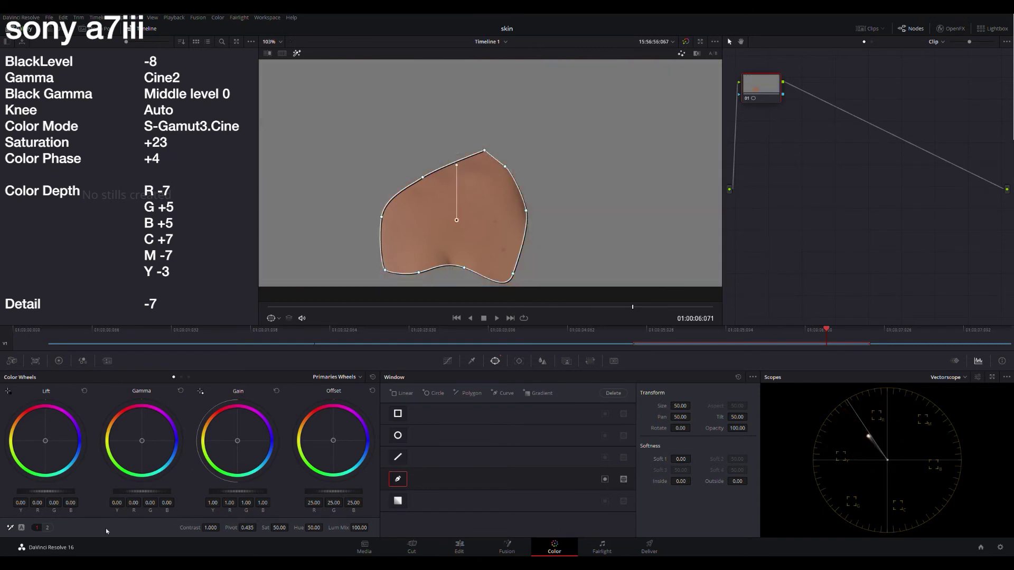
Set the third clip's tint to 13.00 and turn off the curve window on the back
left_click(47, 528)
left_click(153, 529)
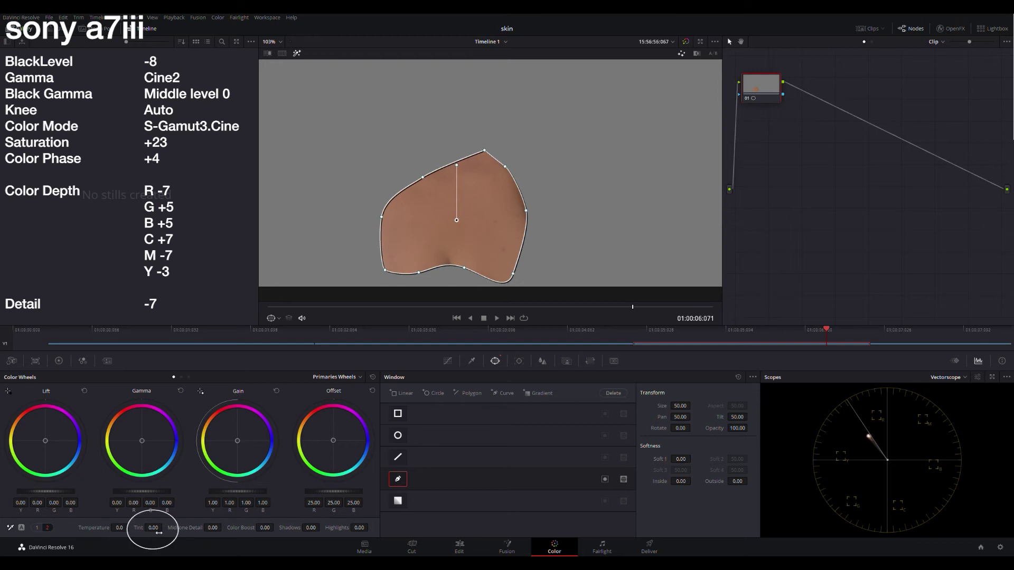
left_click_drag(154, 529, 160, 528)
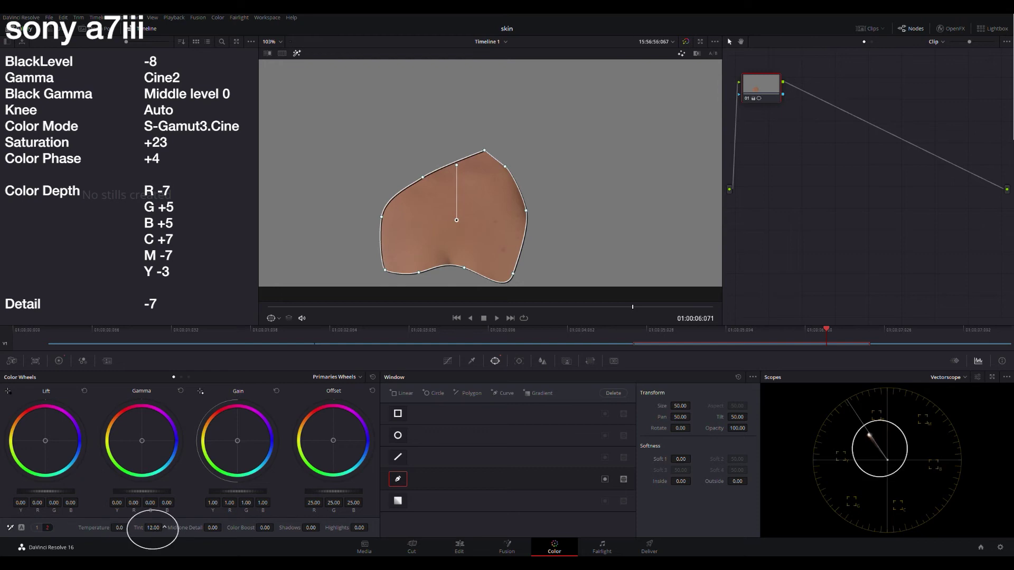
left_click(399, 480)
Set the third clip's contrast to 1.046
scroll(536, 242, "down", 5)
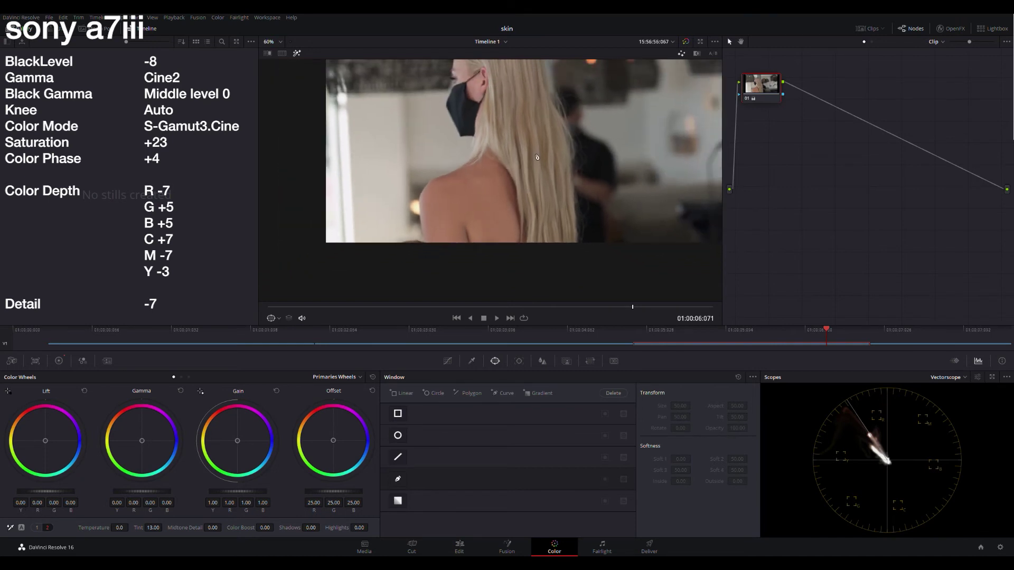
scroll(529, 171, "down", 1)
left_click(36, 527)
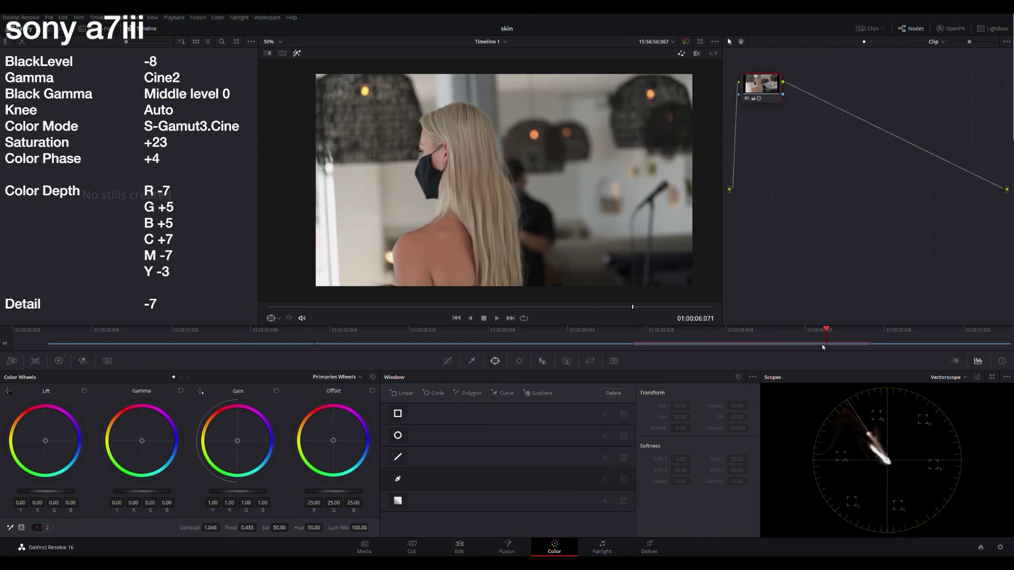
Move to the fourth clip at 01:00:07:062 and reset the existing grade on its node
left_click_drag(827, 331, 937, 338)
scroll(524, 183, "up", 5)
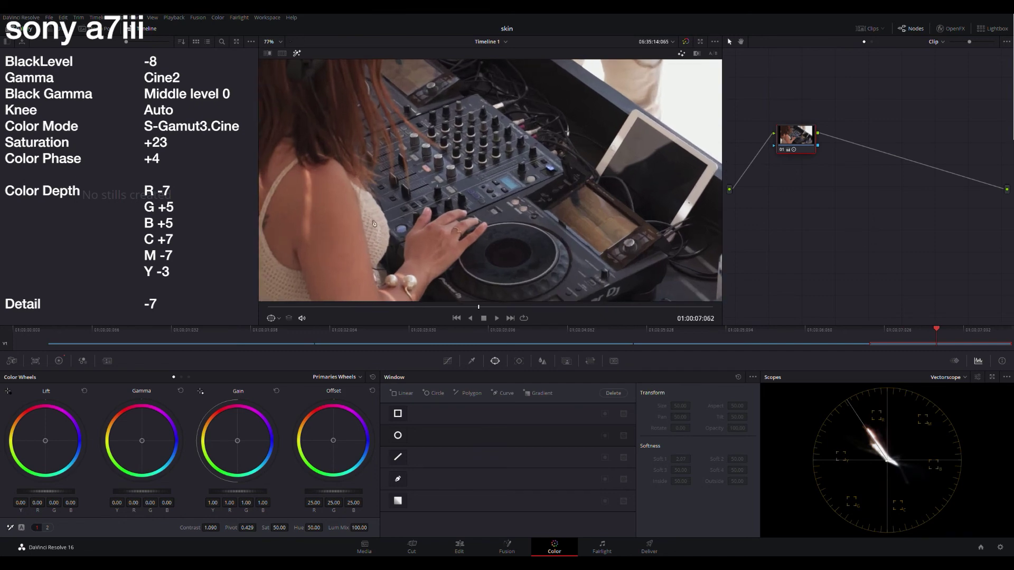
scroll(454, 109, "up", 3)
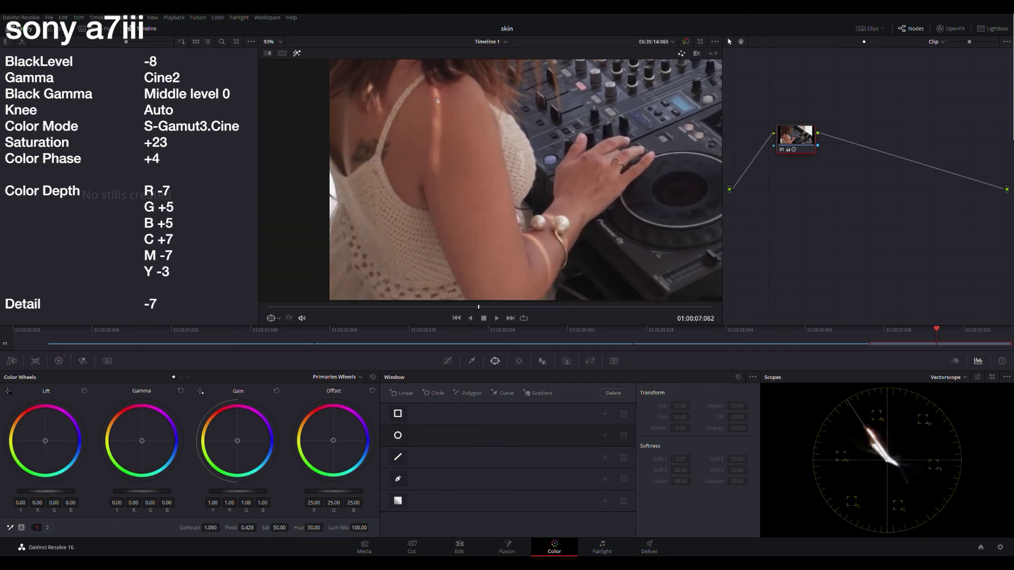
left_click_drag(795, 136, 778, 128)
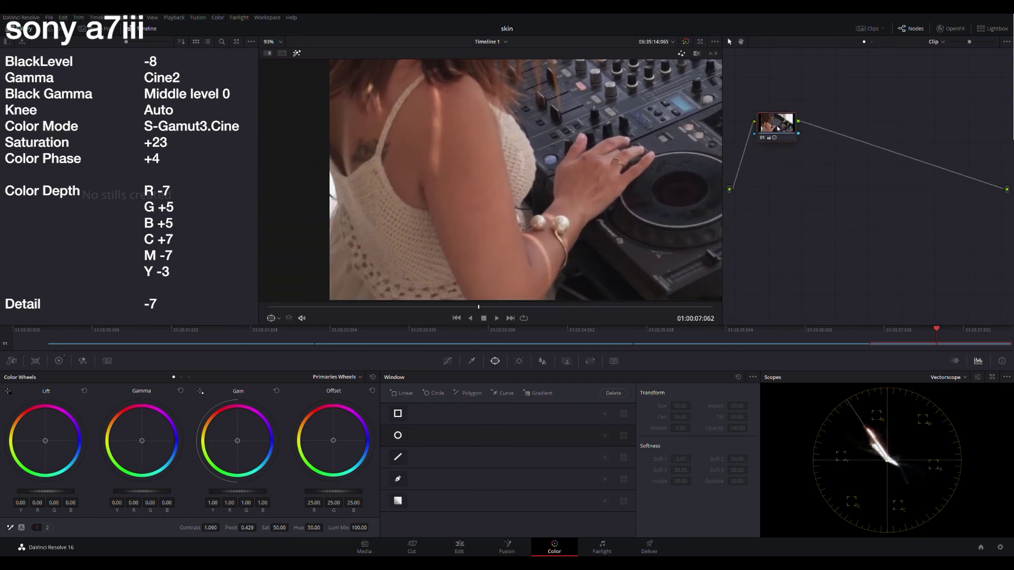
key("ctrl+z")
key("ctrl+z")
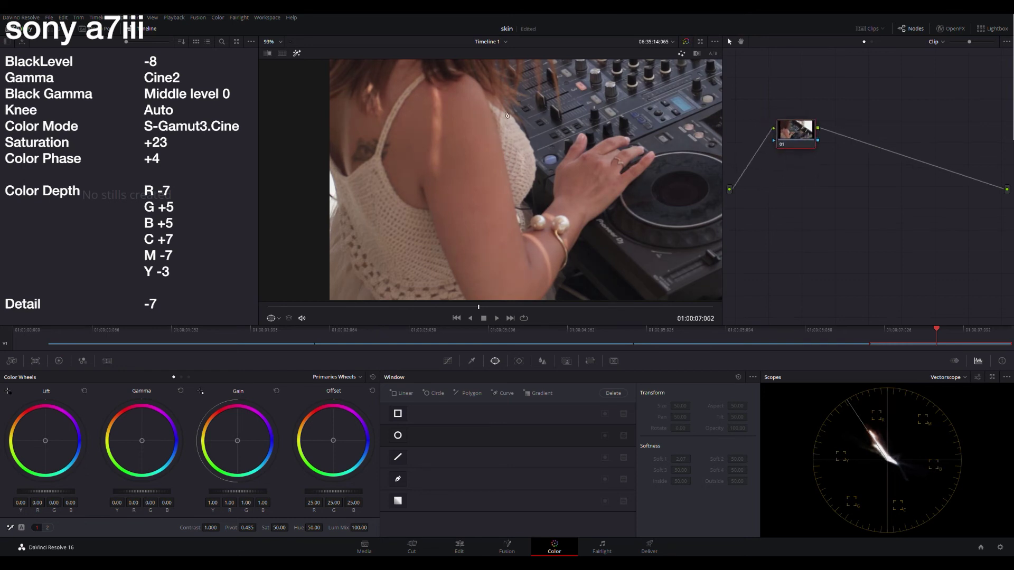
Draw a closed curve window around the woman's upper arm and forearm in the fourth clip, and highlight the isolated skin
left_click(398, 481)
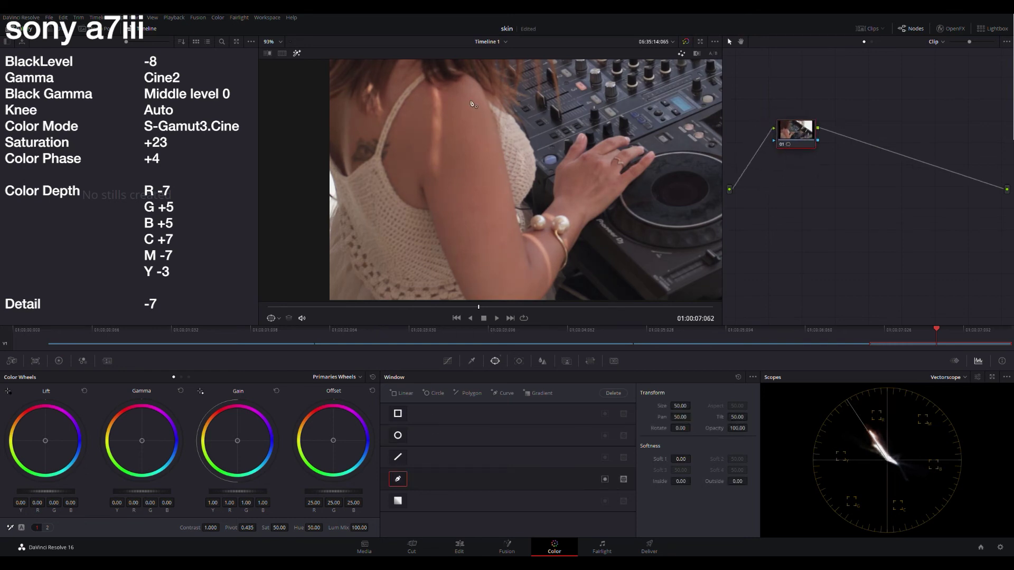
left_click(404, 162)
left_click(449, 220)
left_click_drag(495, 284, 506, 284)
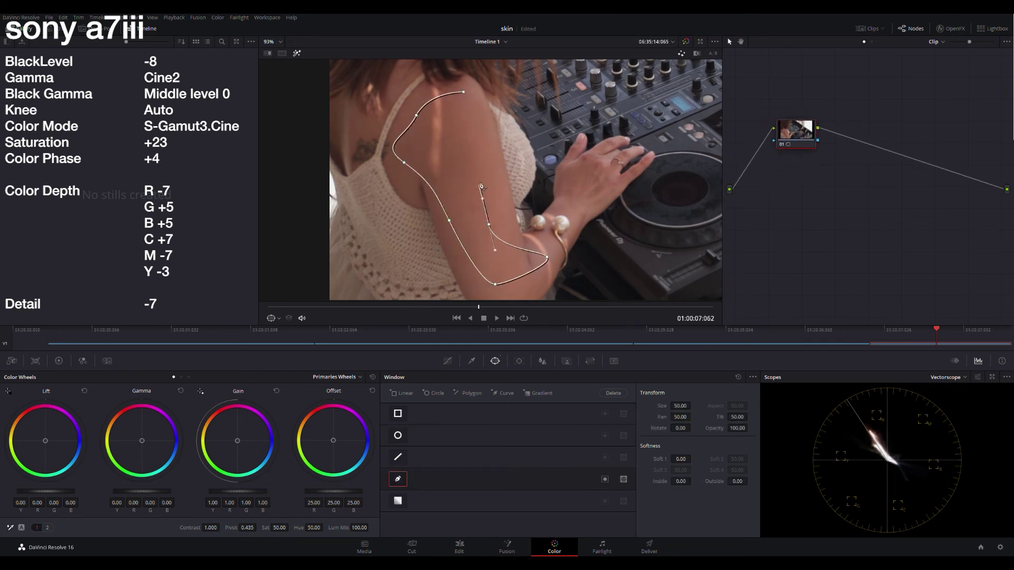
left_click(463, 92)
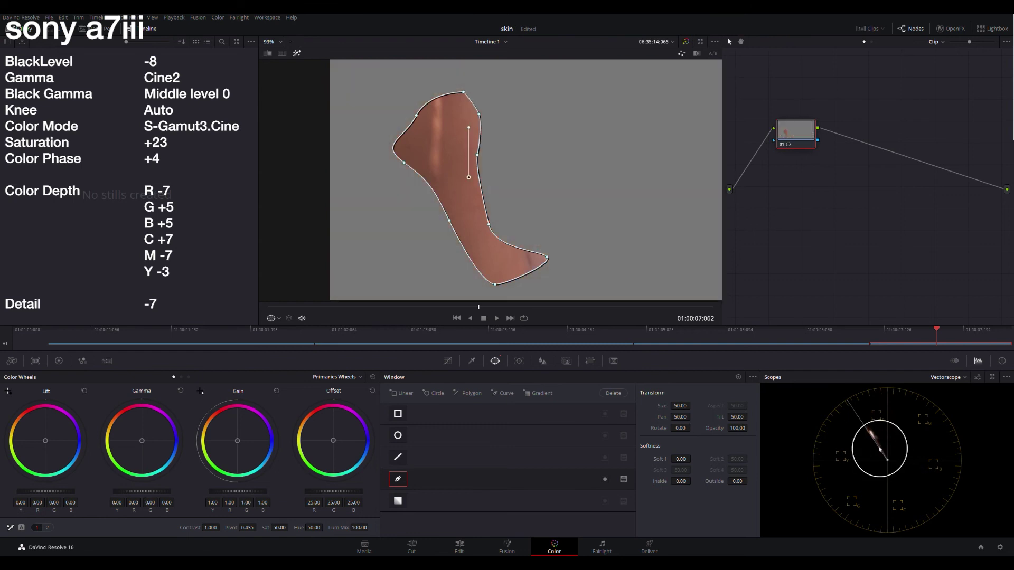
Set the fourth clip's tint to -11.00 and turn off the curve window on the arm
left_click(47, 528)
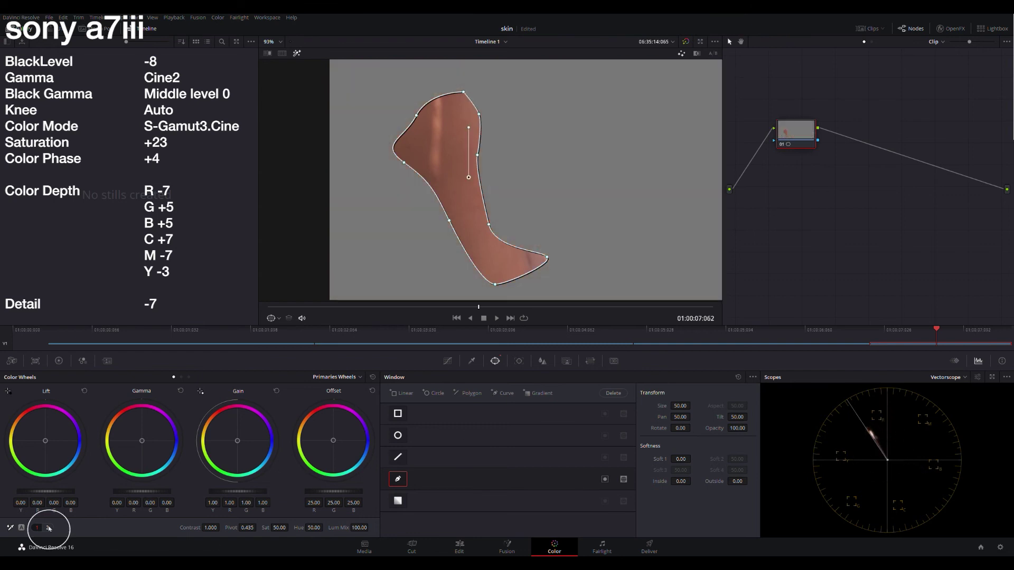
left_click(152, 529)
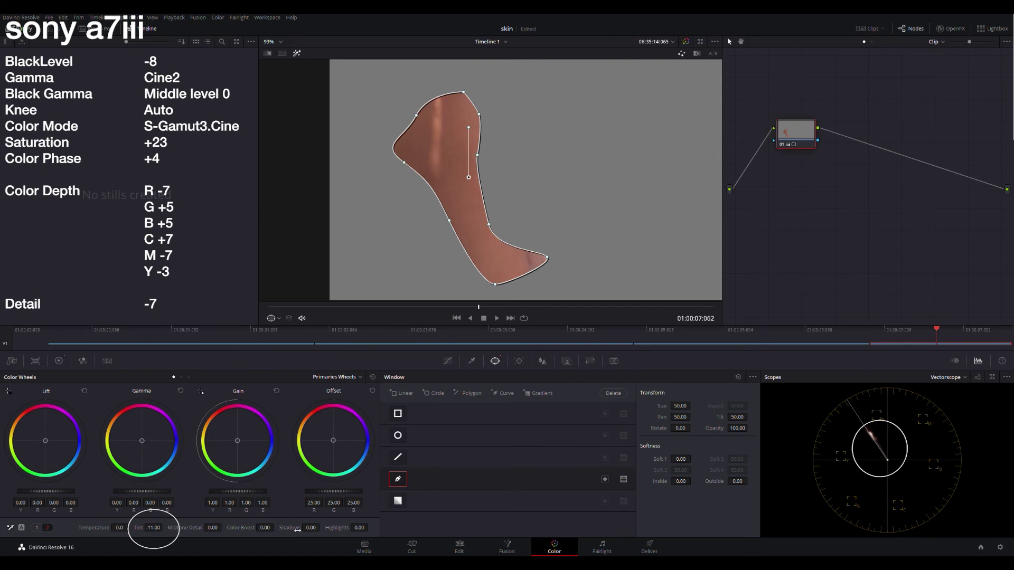
left_click(403, 479)
scroll(507, 182, "down", 5)
left_click_drag(572, 172, 507, 191)
Set the fourth clip's contrast to 1.038
left_click(37, 528)
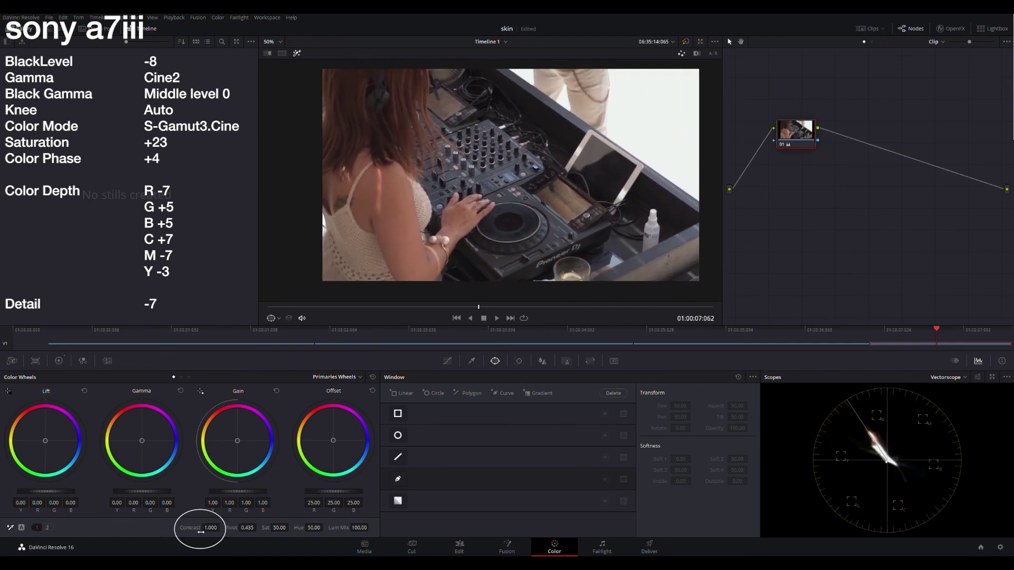
scroll(553, 203, "down", 1)
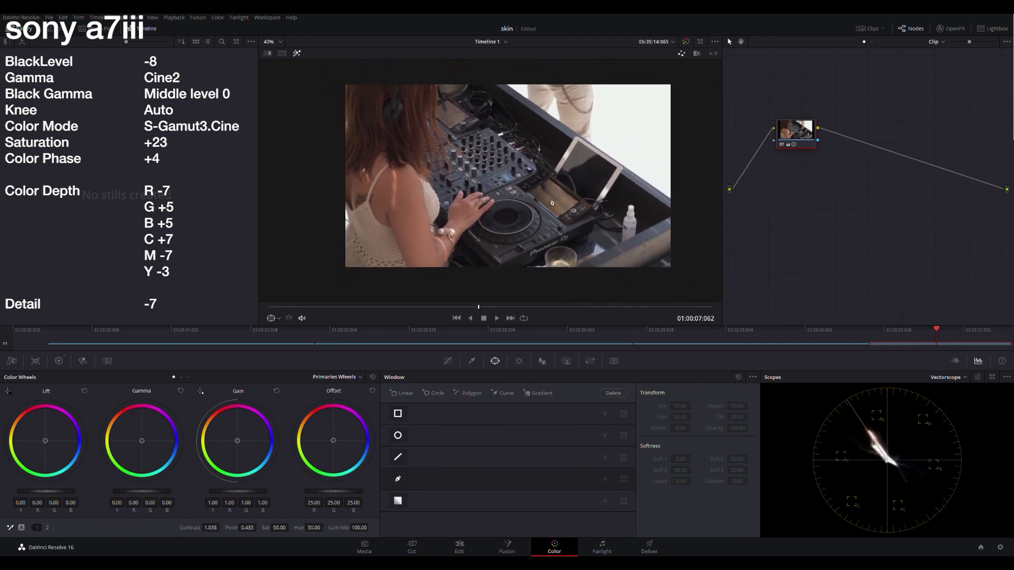
scroll(551, 196, "up", 1)
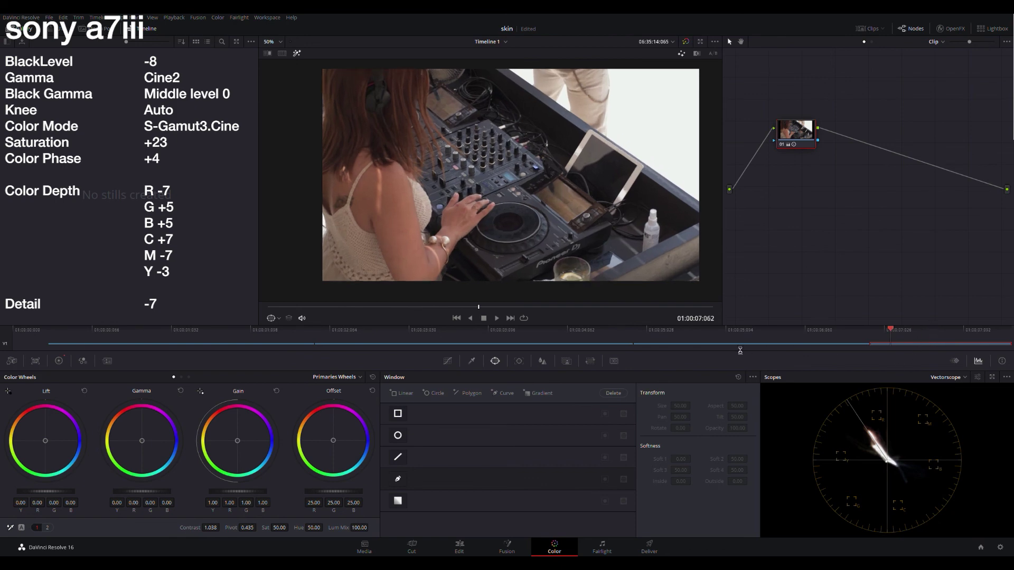
Return to the first clip at 01:00:01:024 and add a serial node after node 02
left_click_drag(740, 350, 165, 349)
key("alt+s")
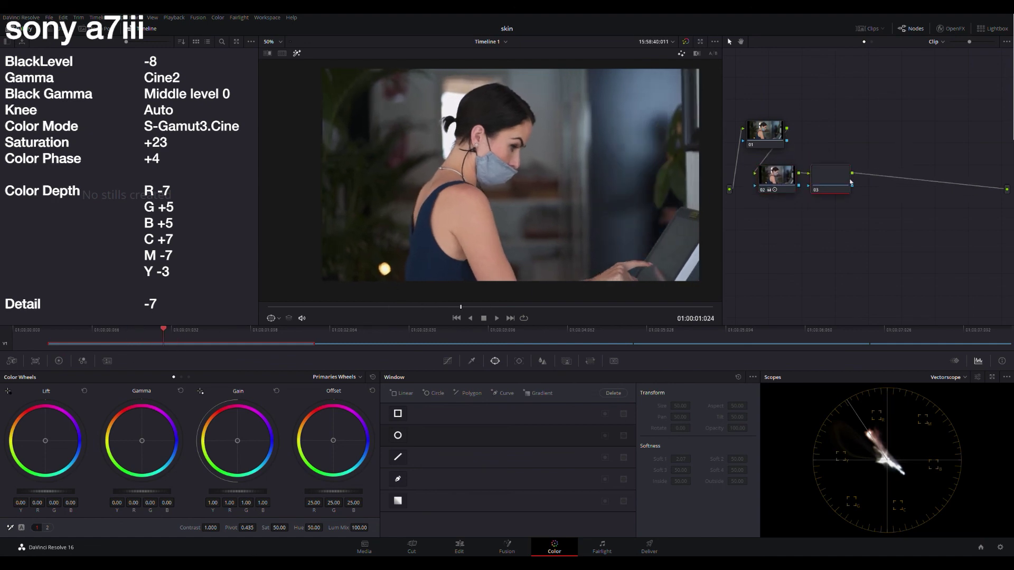